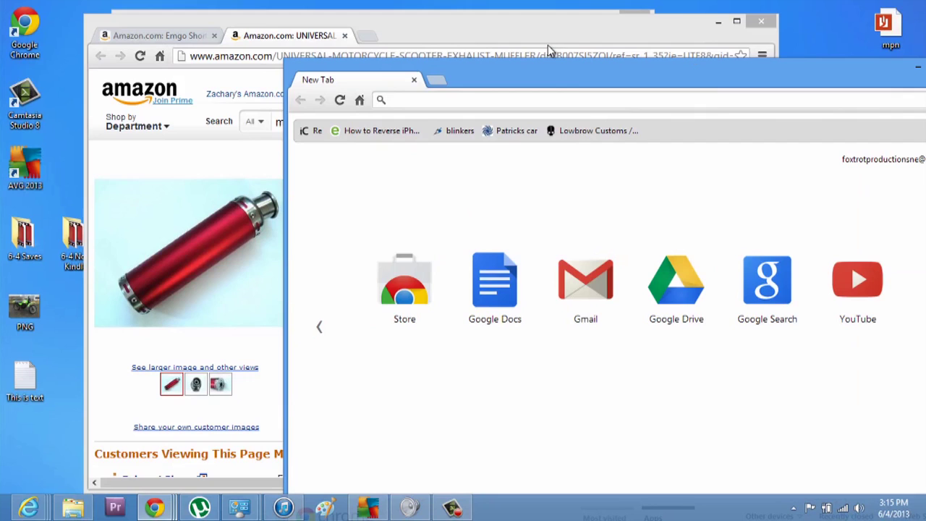
Step: Move the Amazon window down-left and Installed Updates right, then bring the new-tab window forward
drag(510, 33, 322, 189)
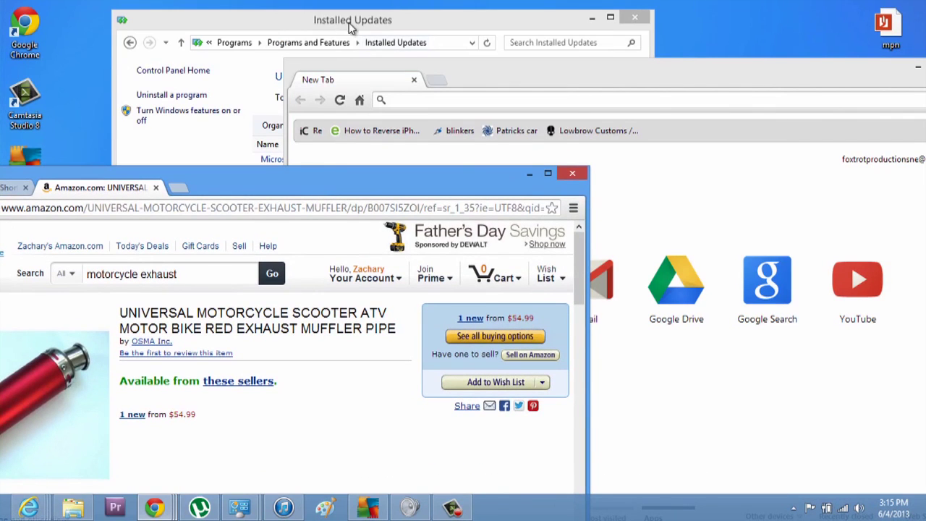
drag(351, 22, 438, 34)
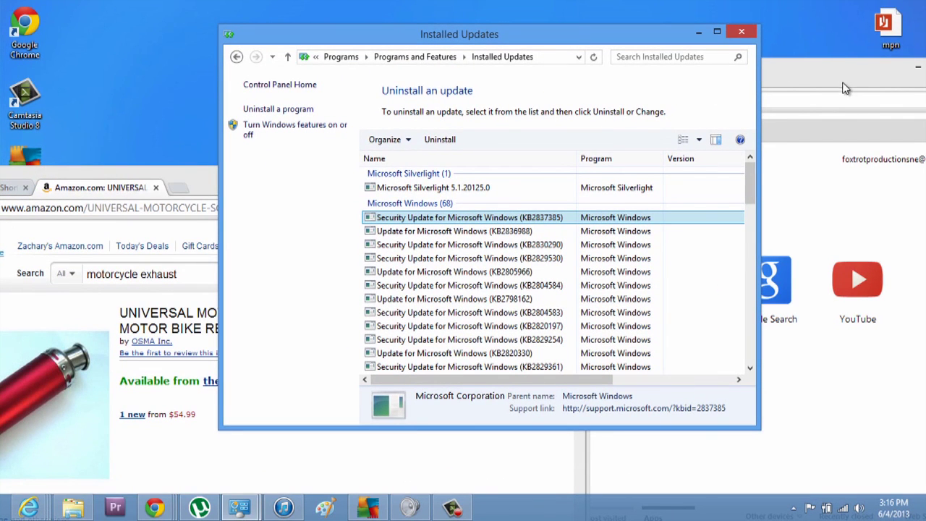
click(845, 88)
click(172, 177)
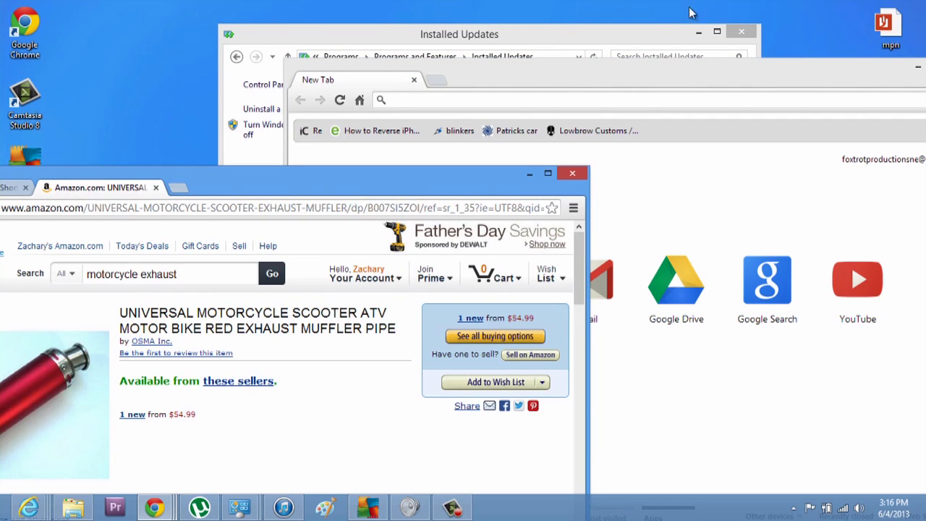
click(646, 30)
click(788, 82)
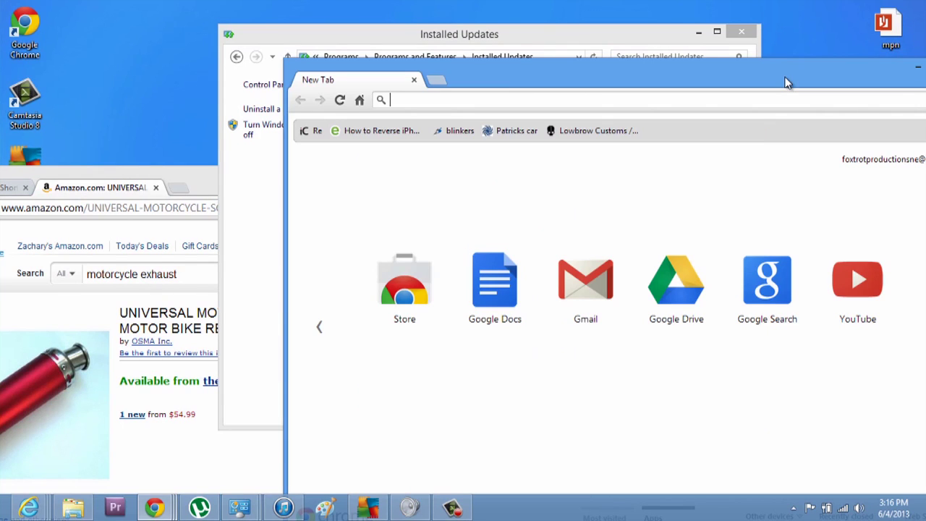
Step: Open six more Chrome windows with Ctrl+N, stacking them over one another
key(ctrl+n)
key(ctrl+n)
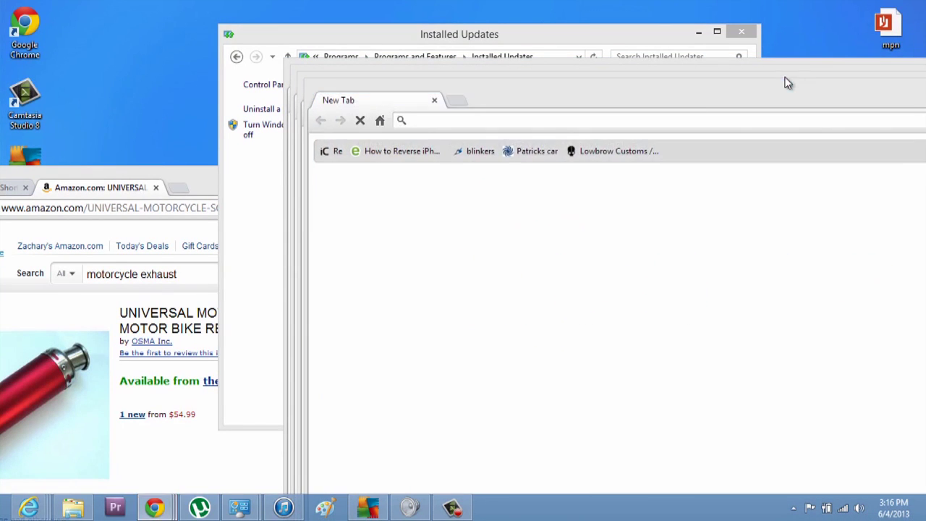
key(ctrl+n)
key(ctrl+n)
key(ctrl+n)
key(ctrl+n)
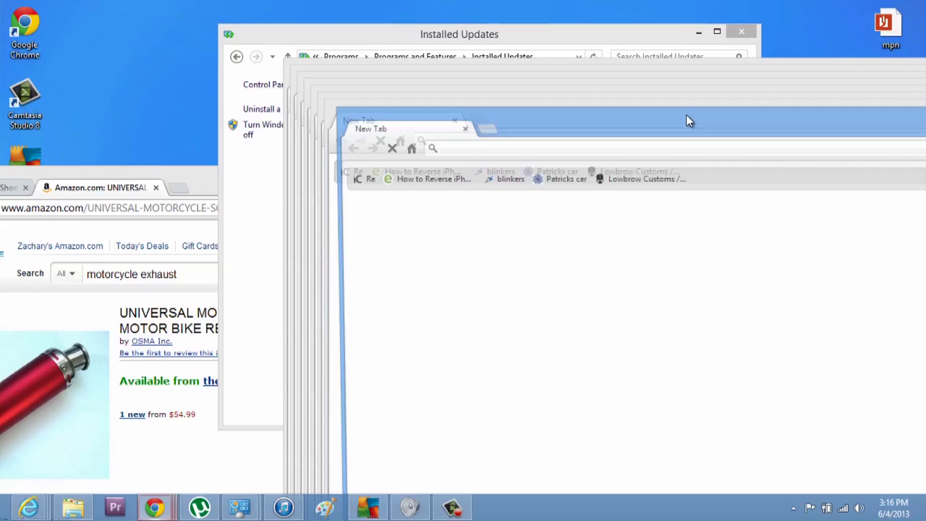
key(ctrl+n)
key(ctrl+n)
key(ctrl+n)
key(ctrl+n)
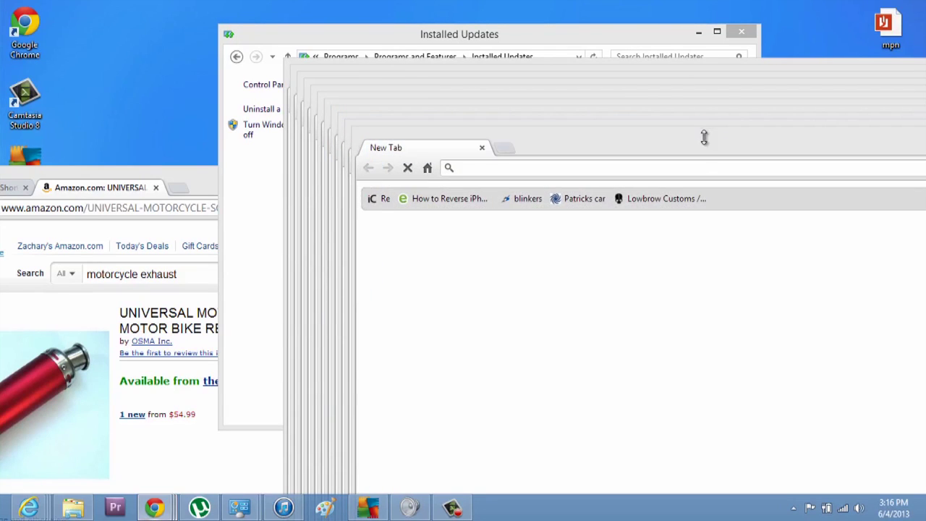
key(ctrl+n)
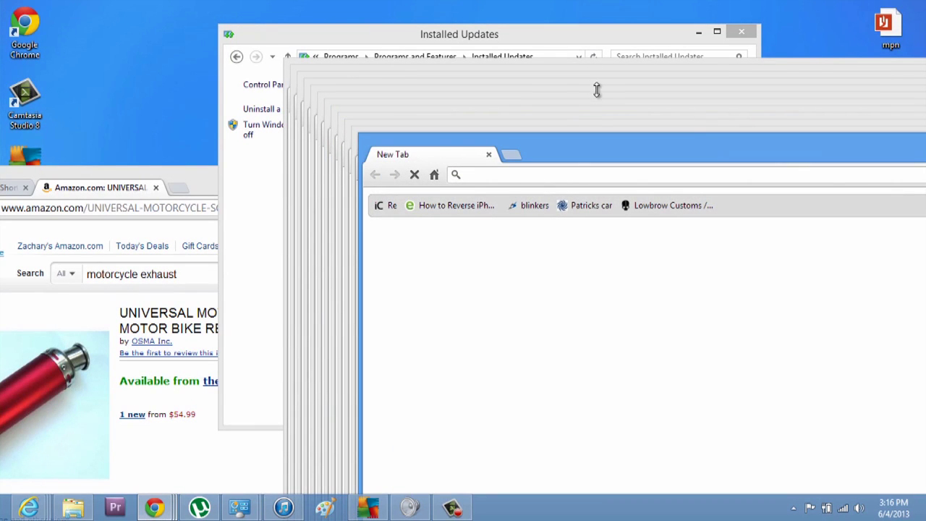
key(ctrl+n)
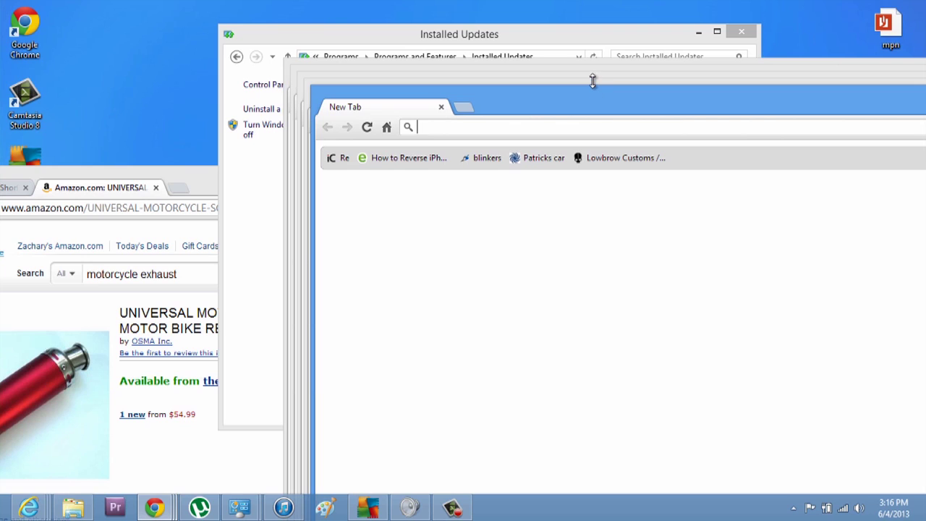
key(ctrl+n)
key(ctrl+n)
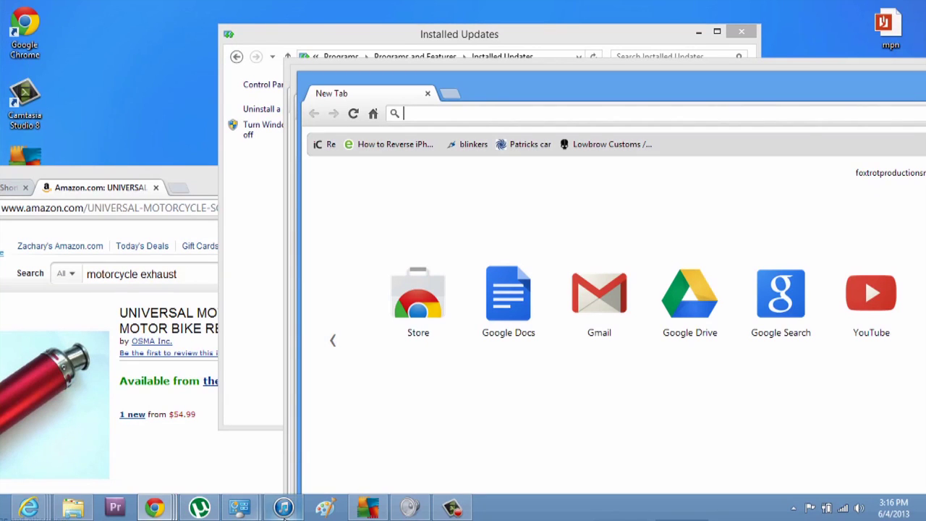
Step: Show the list of all open Chrome windows from the Chrome taskbar icon
click(157, 507)
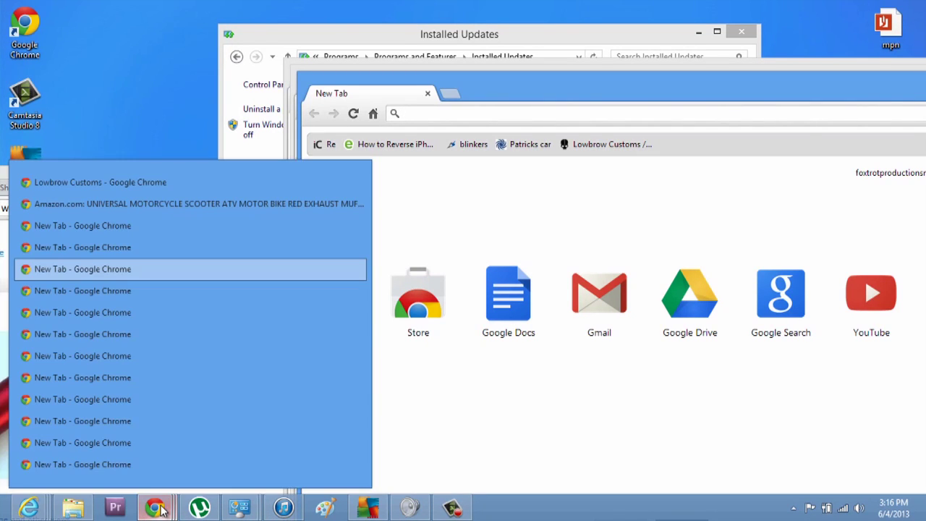